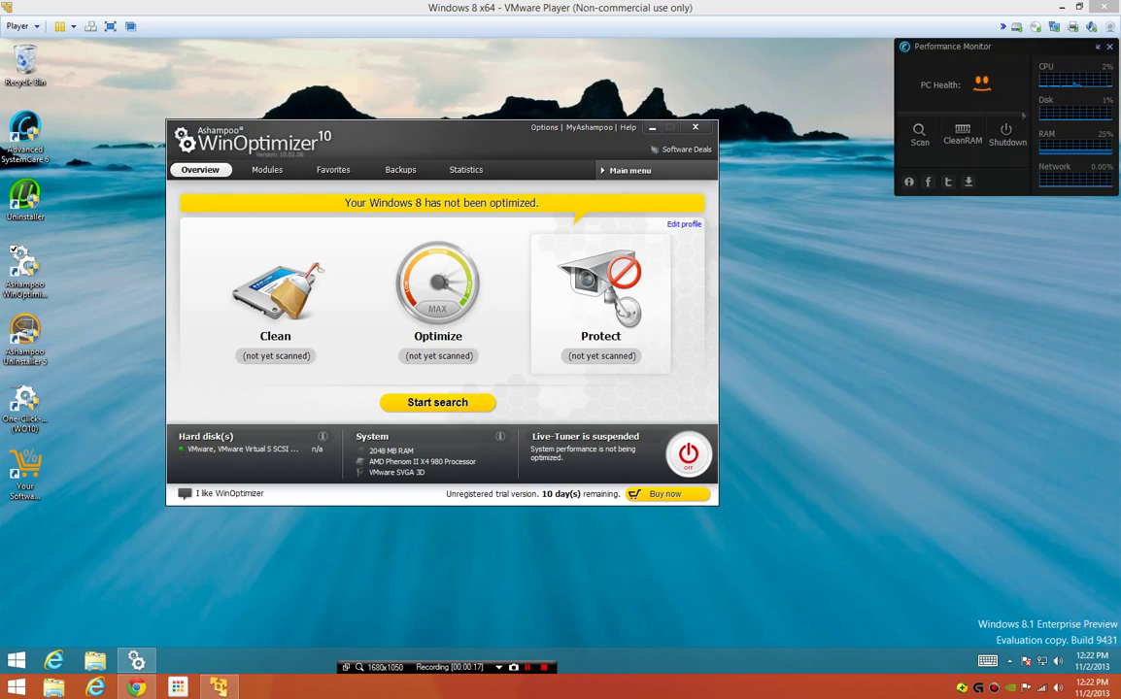
Search the system for issues and review each of the issues found under Protect.
left_click(437, 402)
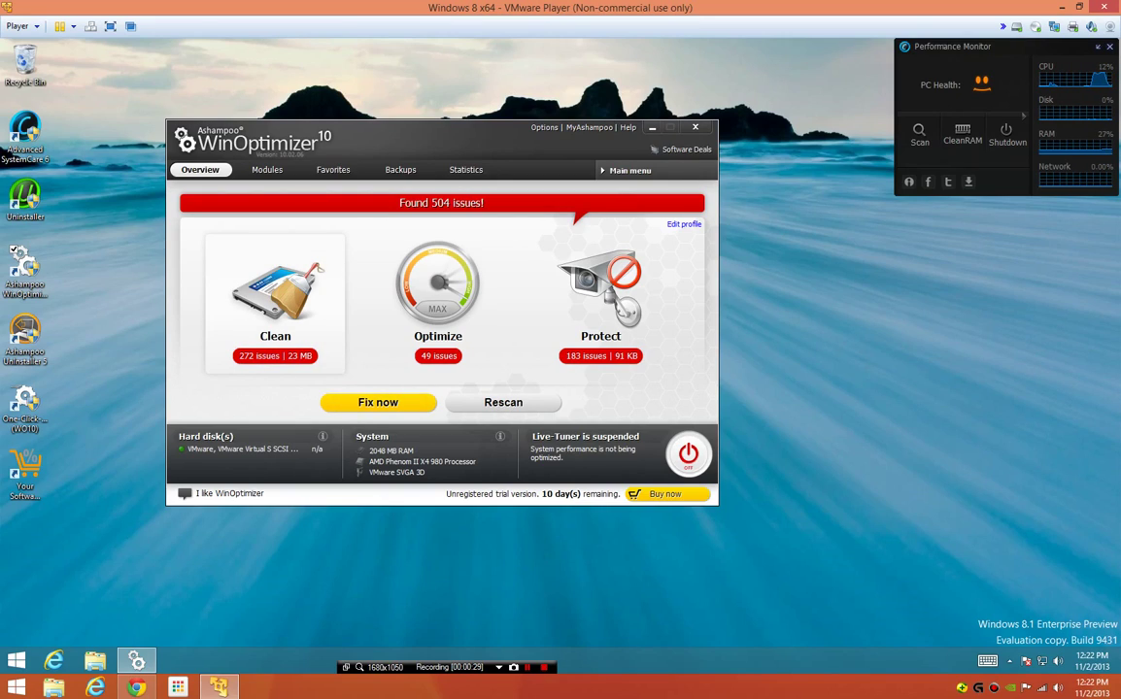
left_click(600, 355)
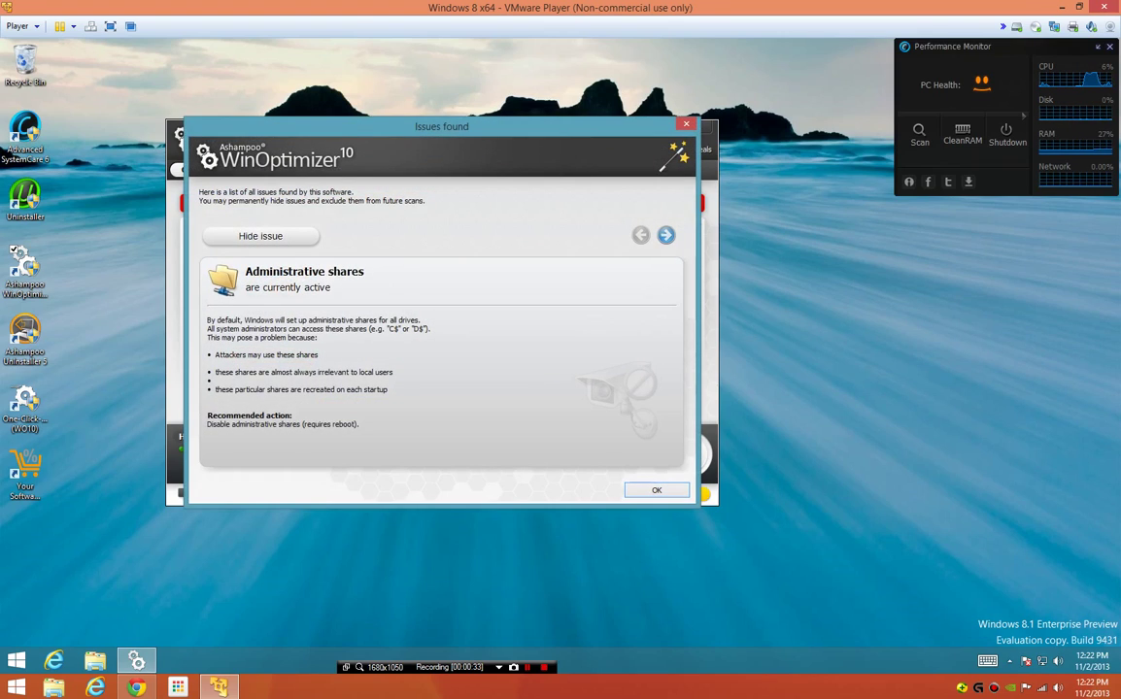
left_click(665, 235)
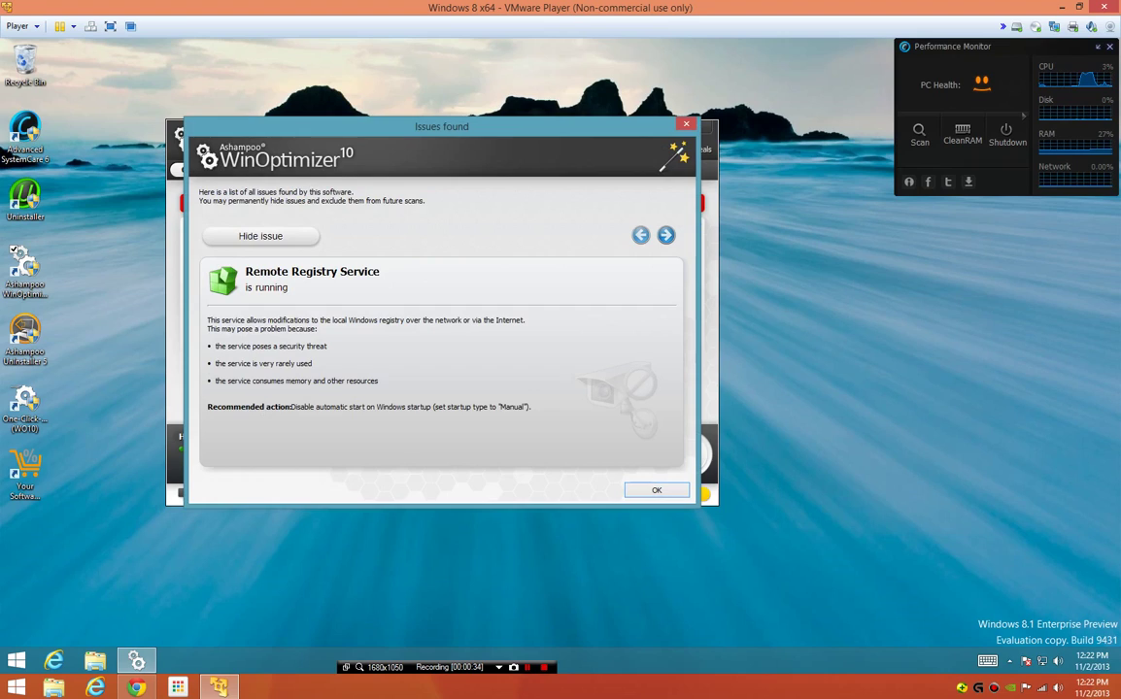
left_click(665, 235)
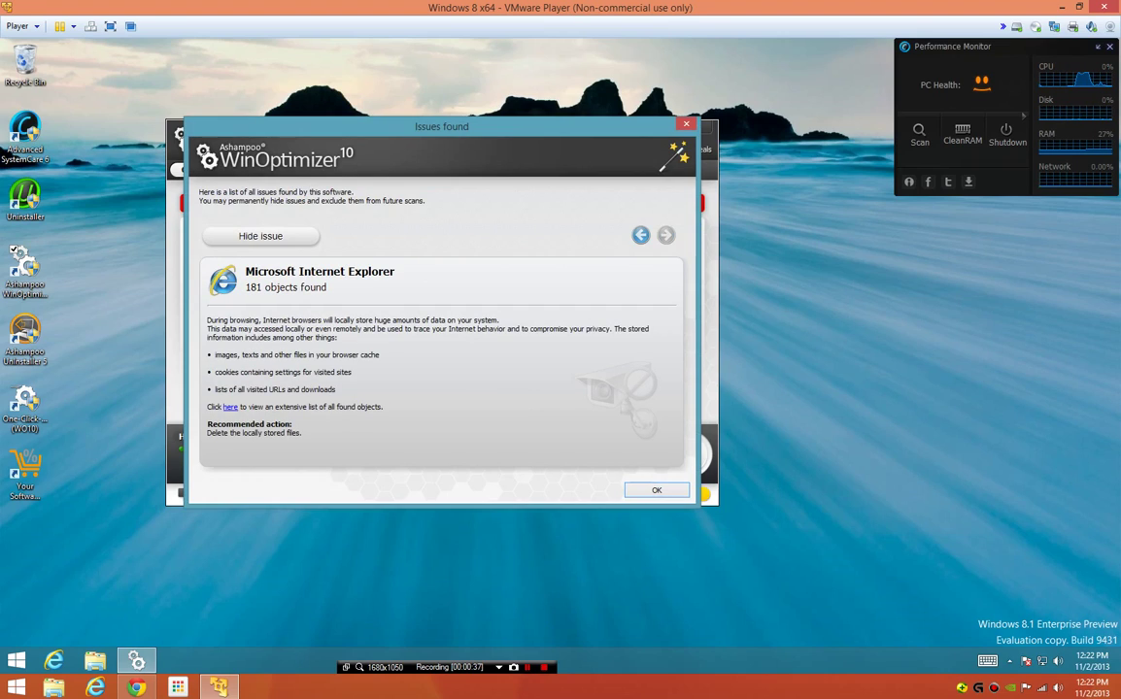
key("Return")
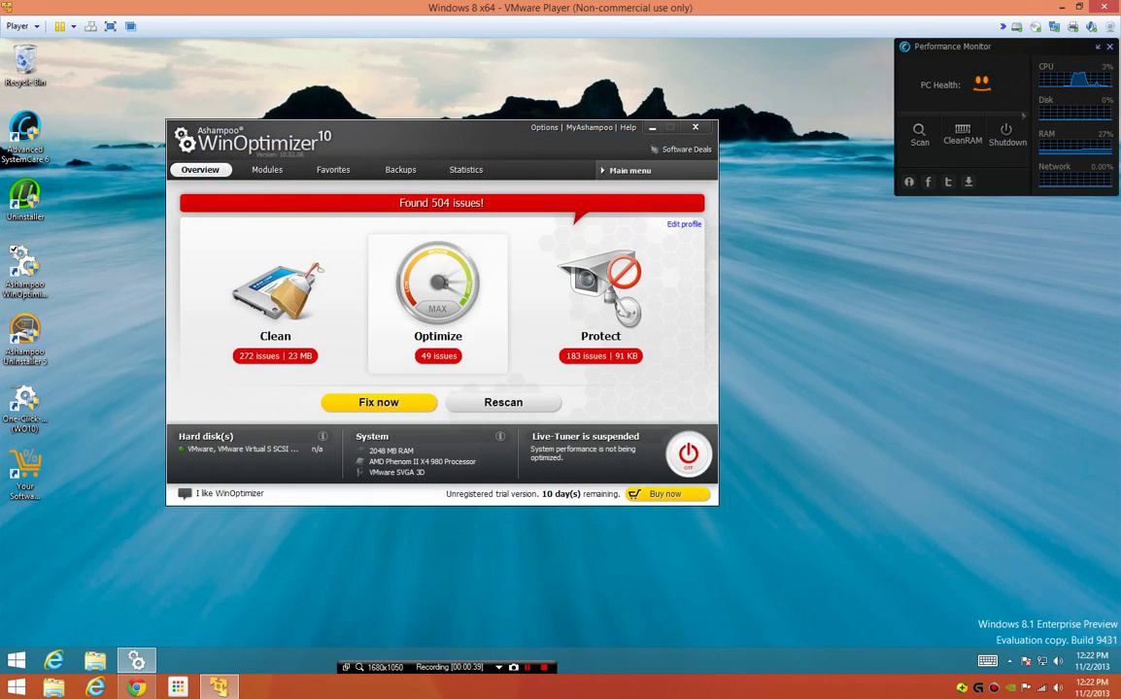
Fix the issues found and review the non-optimized Optimize entry in Registry Optimizer.
key("Return")
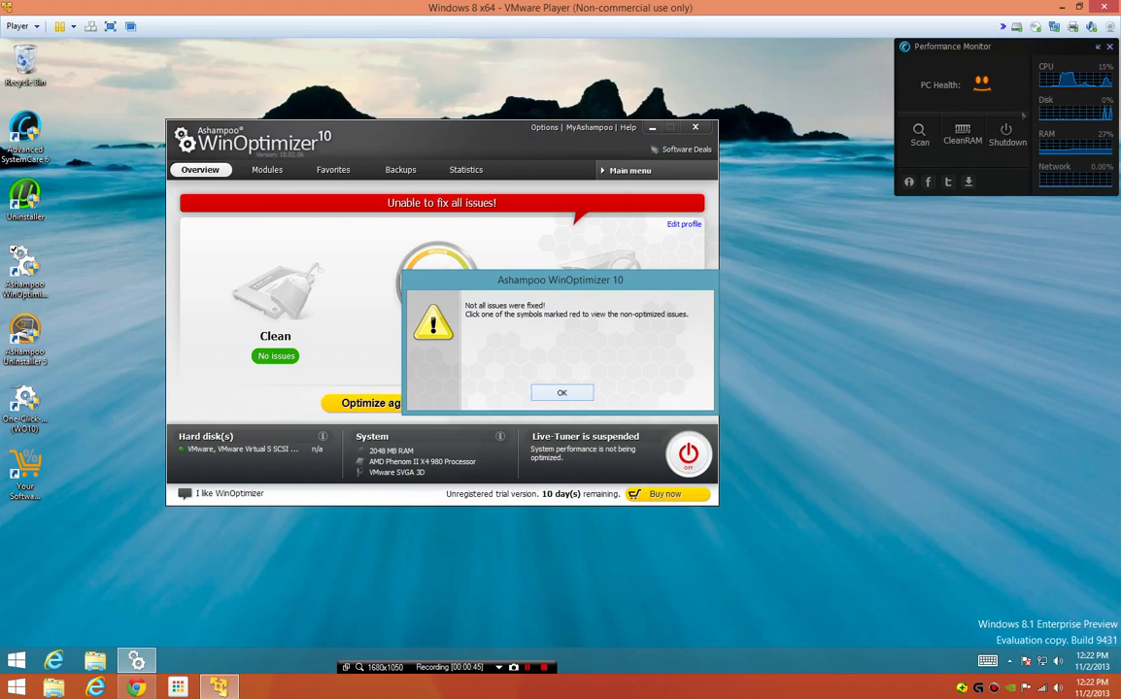
key("Return")
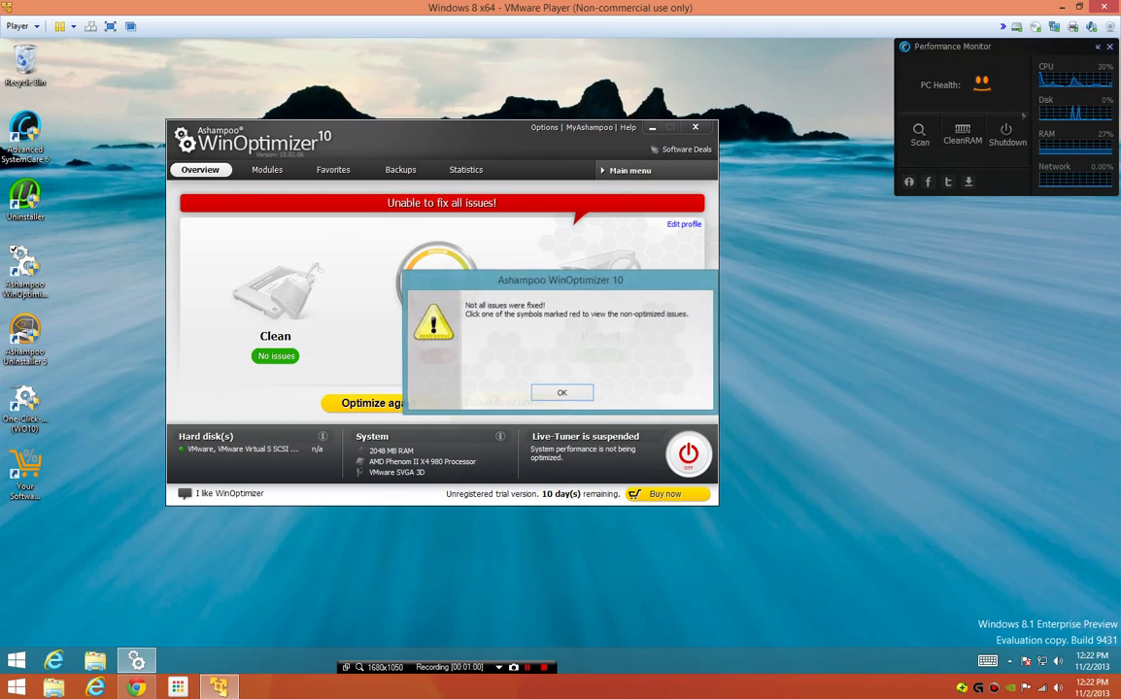
key("Return")
left_click(438, 301)
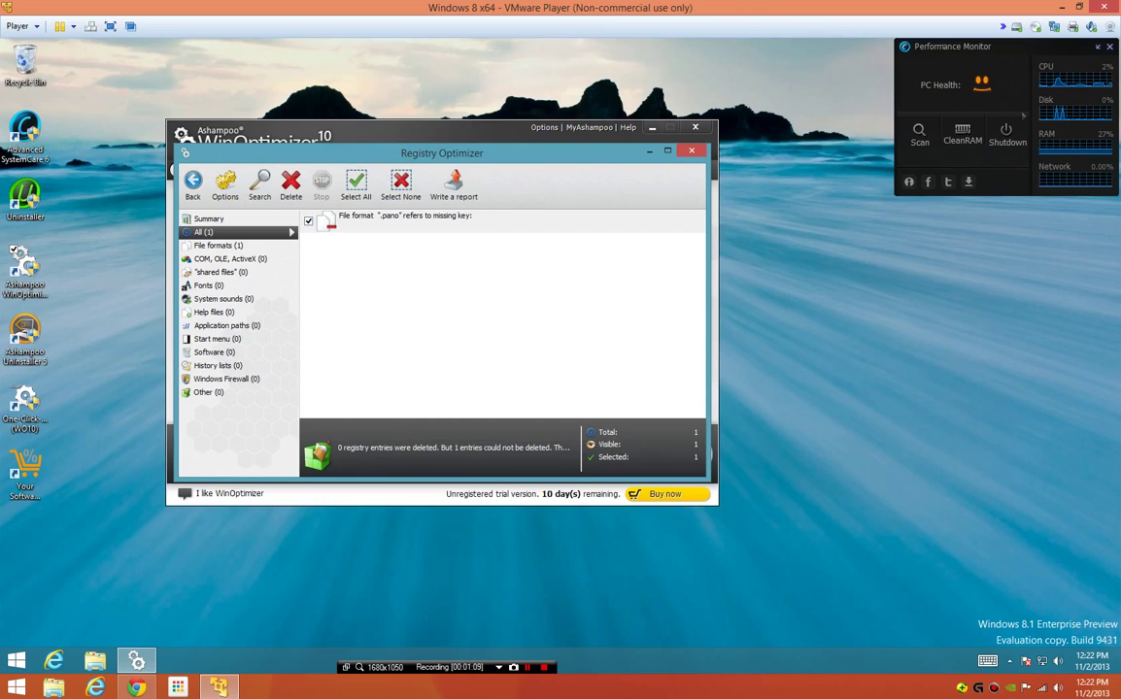
key("Escape")
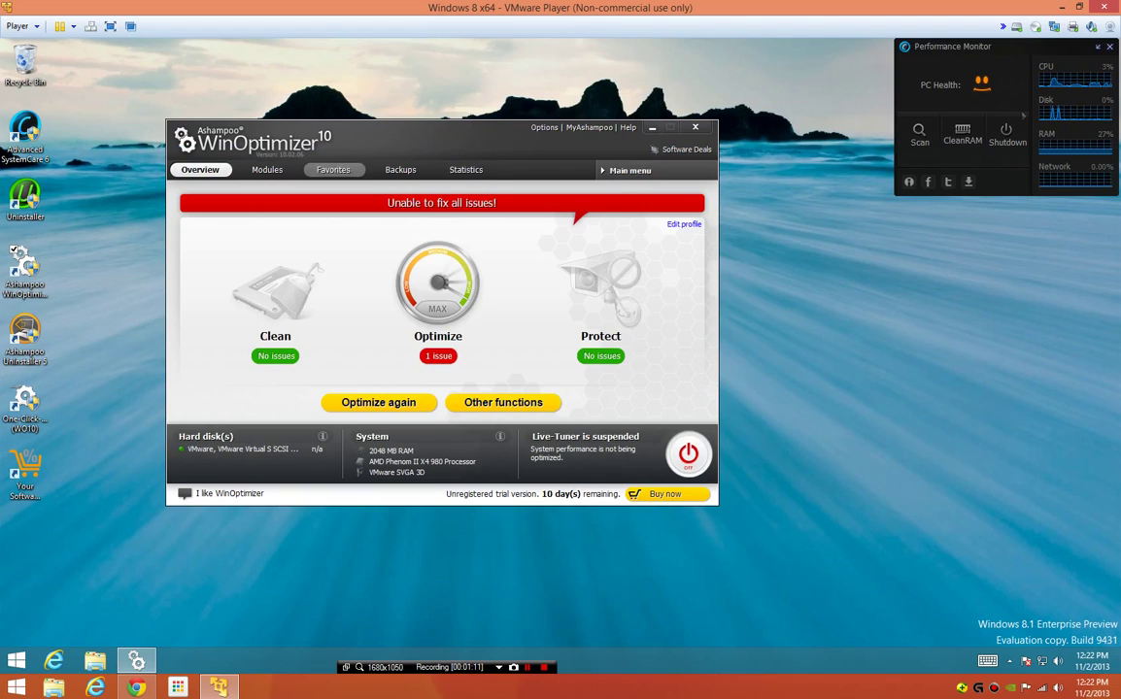
Run the One Click Optimizer module and return to the overview of all modules.
left_click(267, 169)
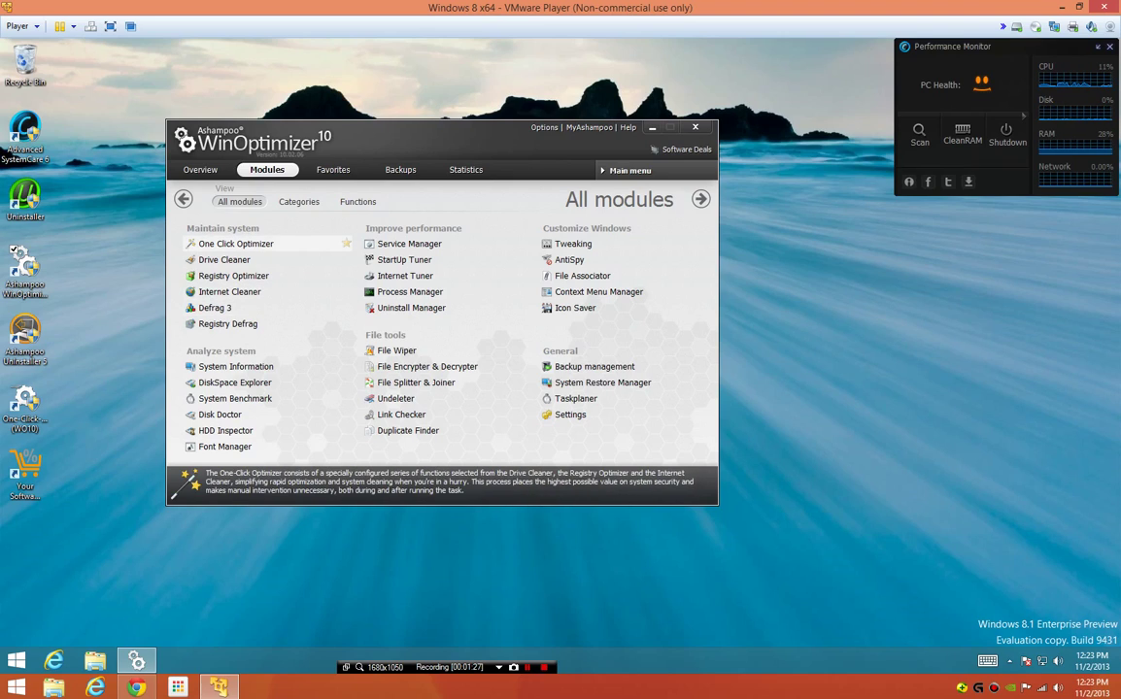
left_click(236, 244)
key("Return")
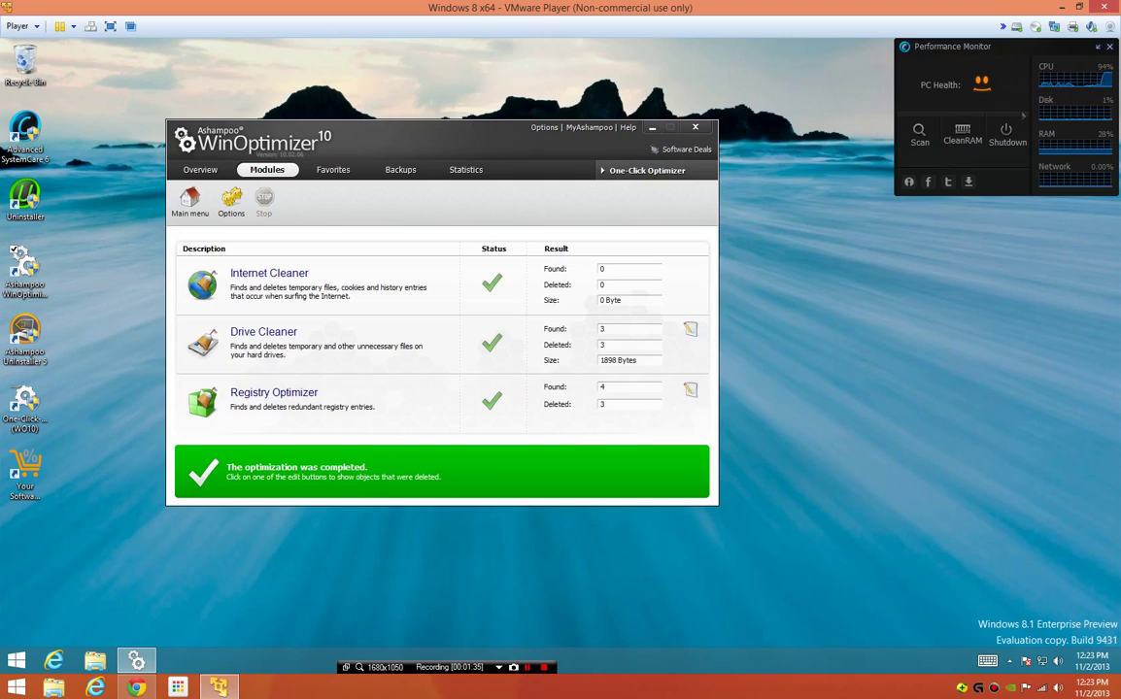
left_click(189, 201)
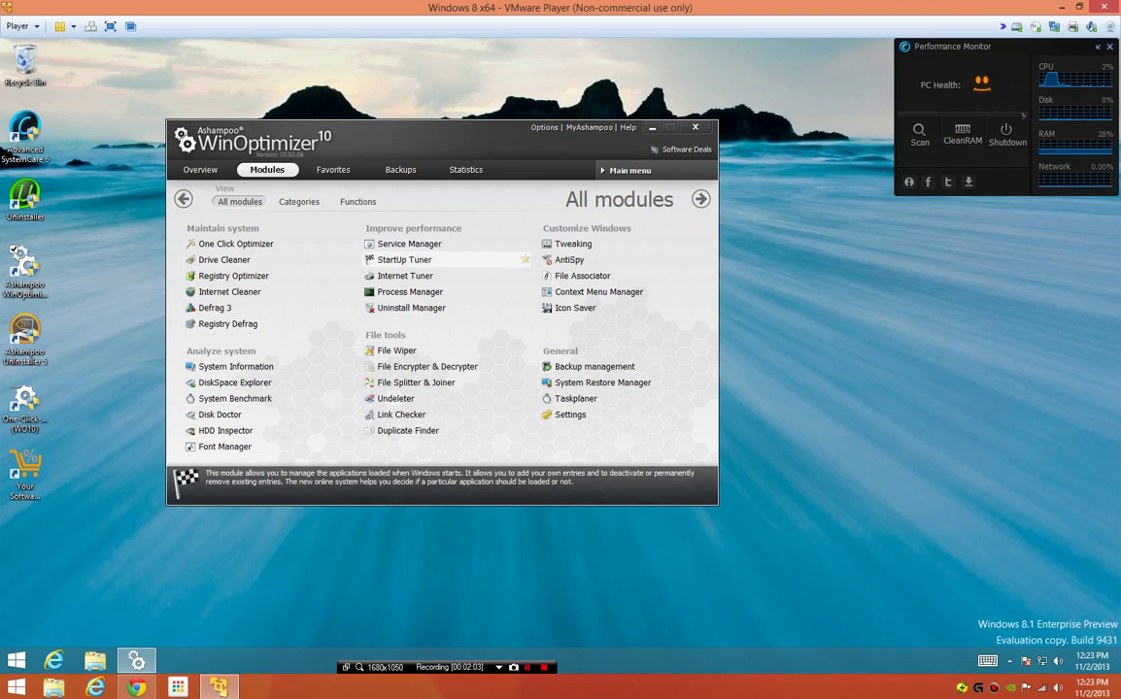
Review the details of the Microsoft Web Browser plug-in in StartUp Tuner, and view the Favorites page.
left_click(404, 259)
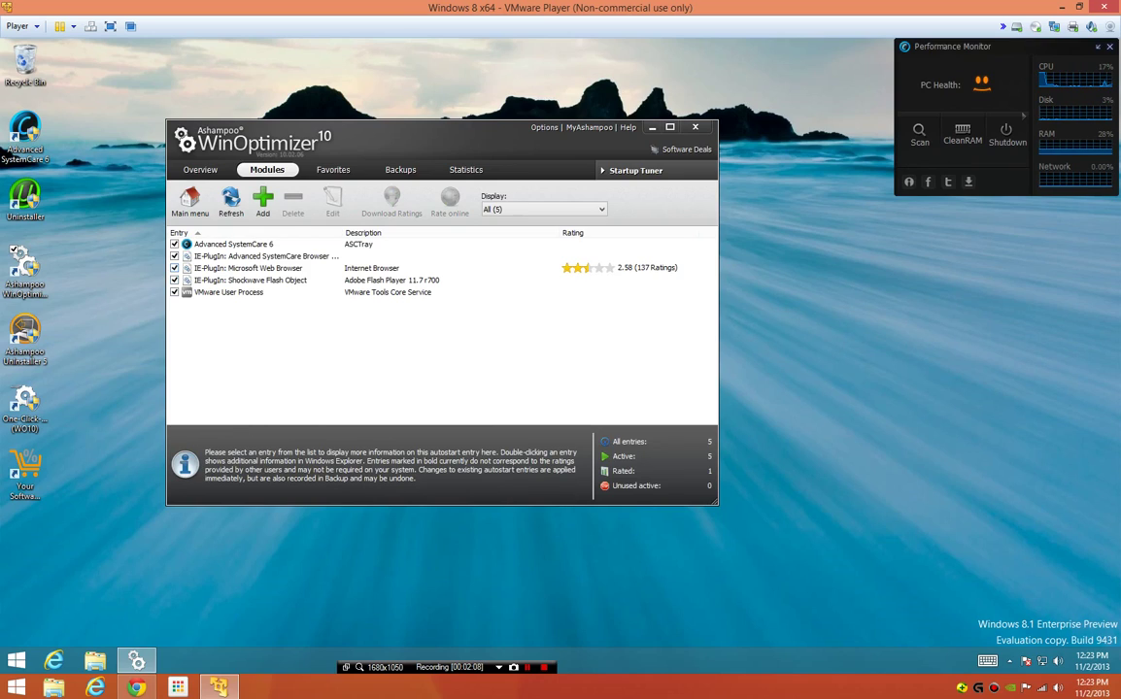
left_click(247, 268)
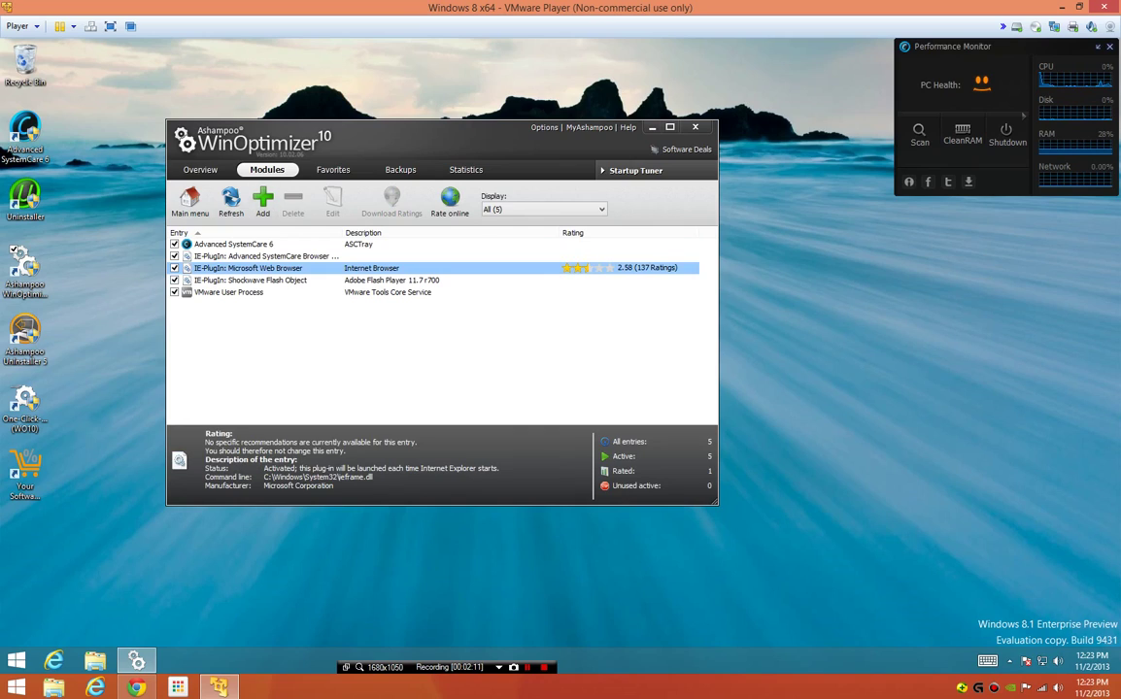
left_click(200, 170)
left_click(333, 170)
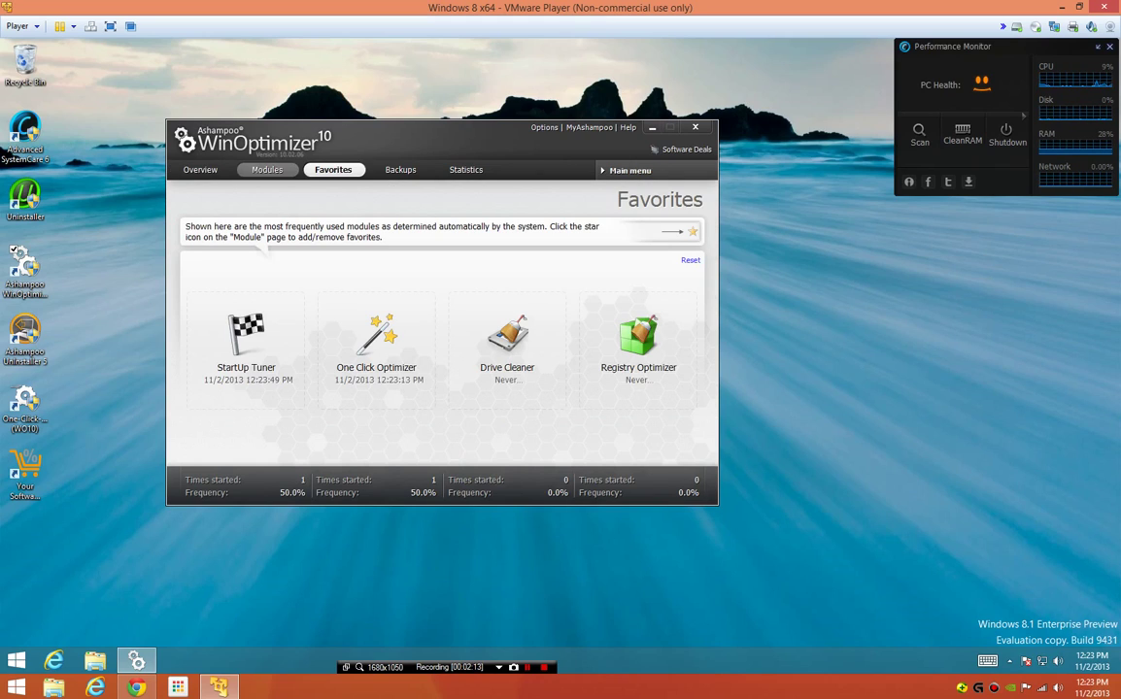
Automatically optimize the Internet connection in Internet Tuner for Others (connected via LAN) on all adapters, with QoS disabled.
left_click(267, 170)
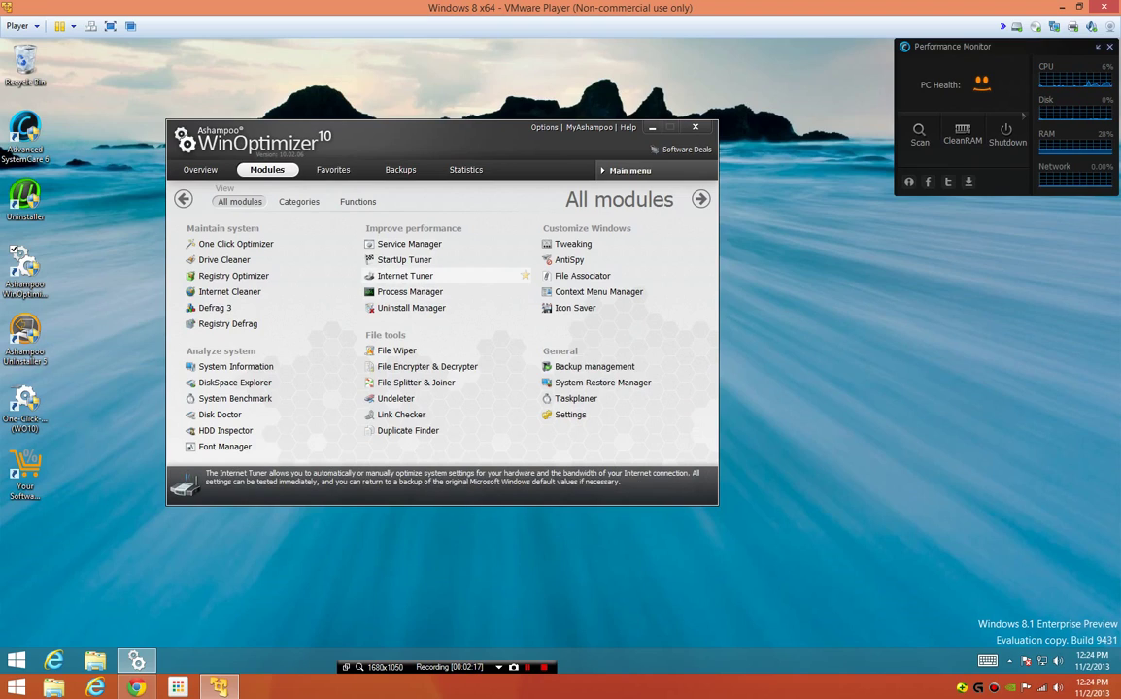
left_click(405, 275)
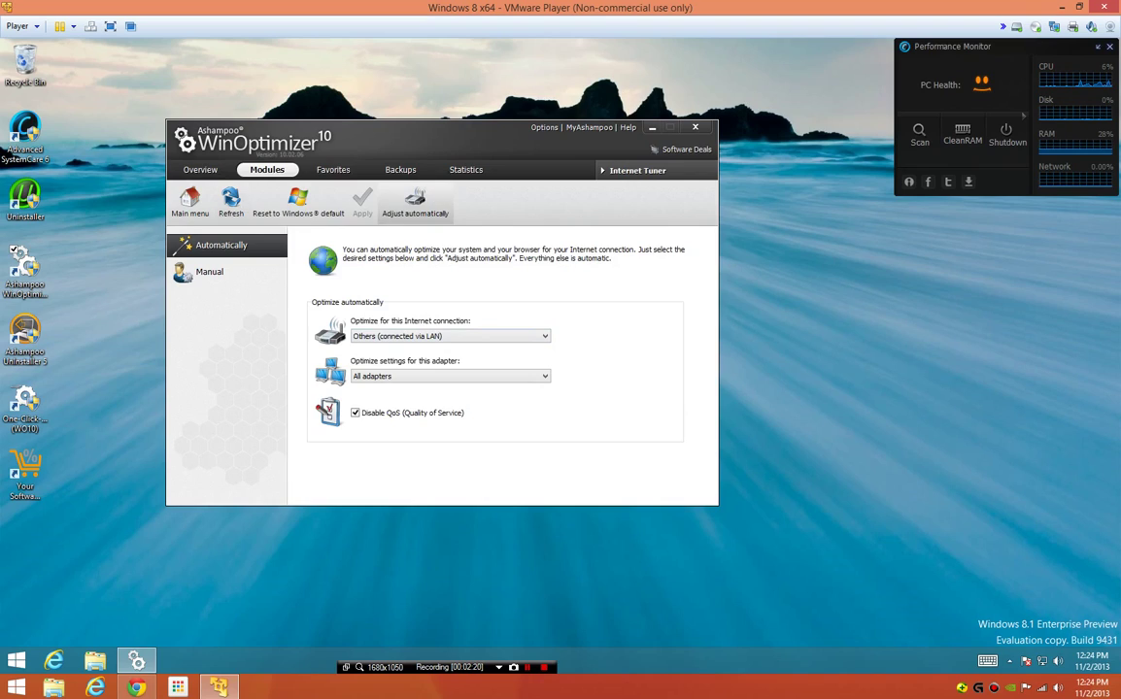
left_click(414, 204)
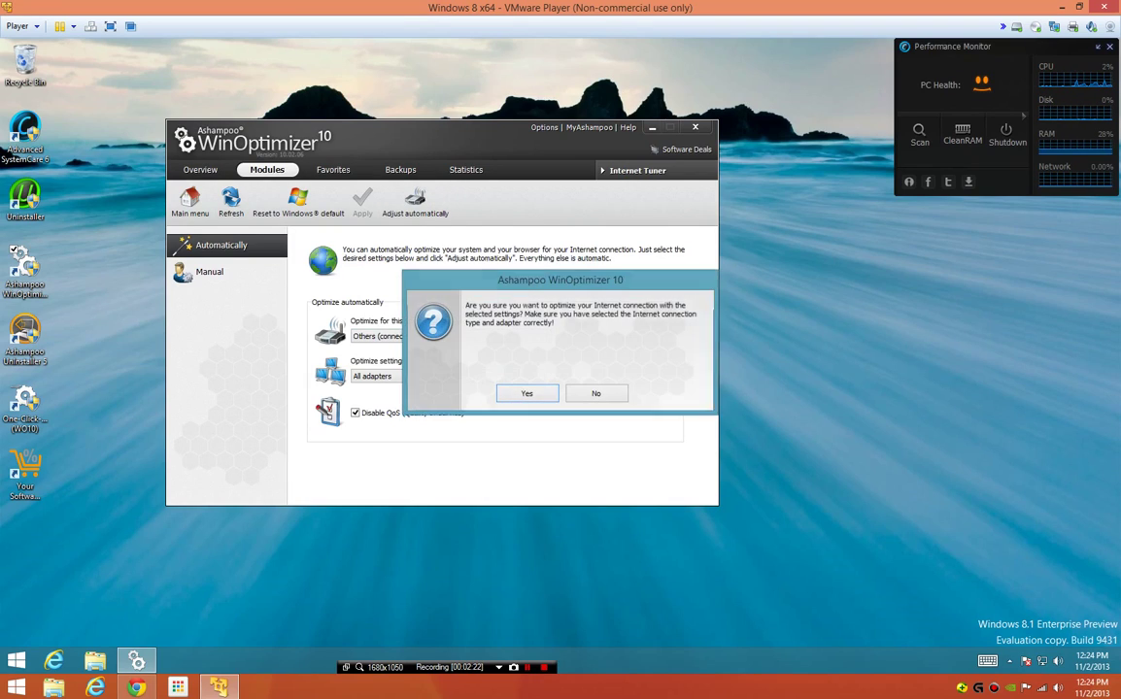
key("Return")
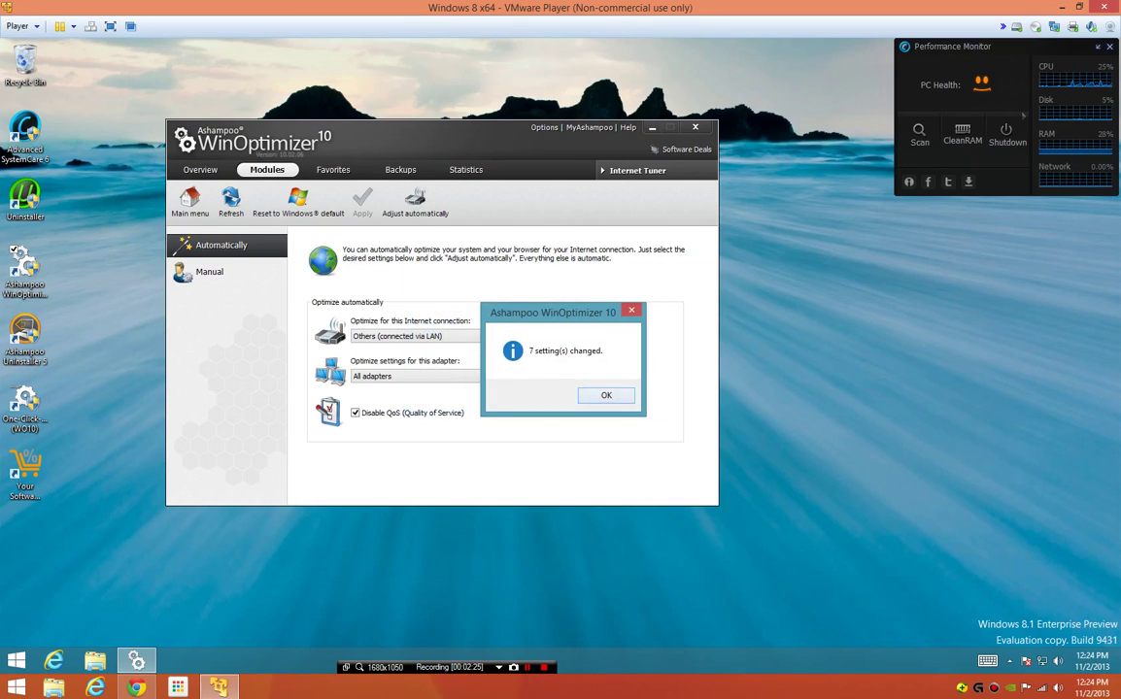
key("Return")
Open the AntiSpy module to view its error reporting settings.
left_click(200, 169)
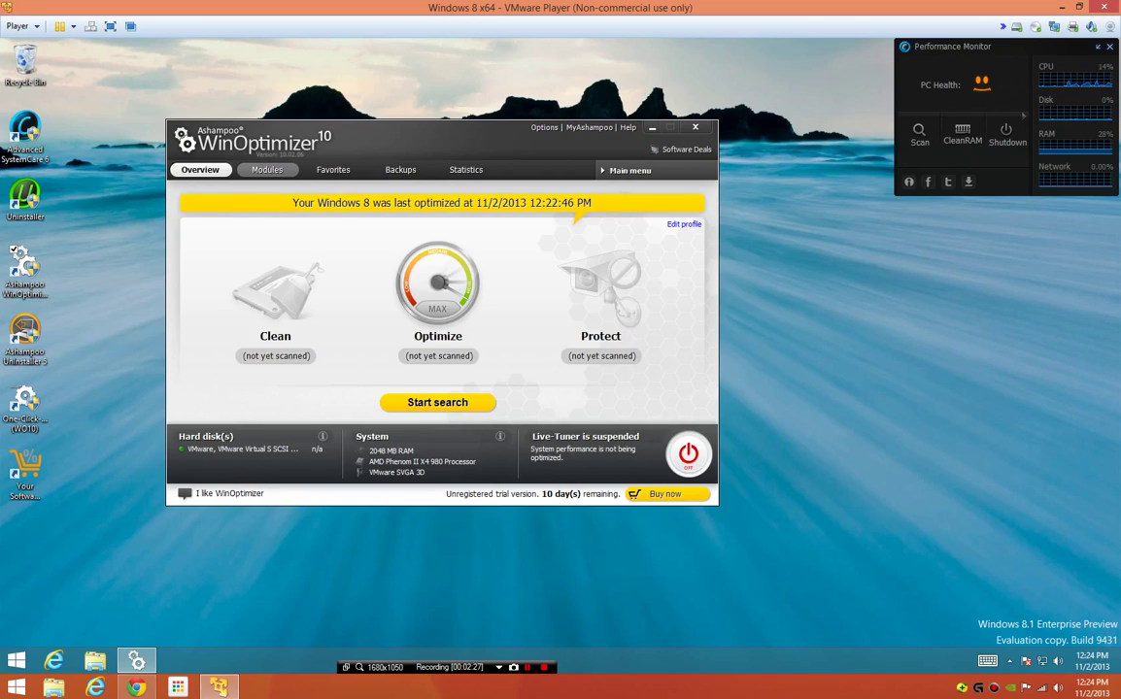
left_click(267, 170)
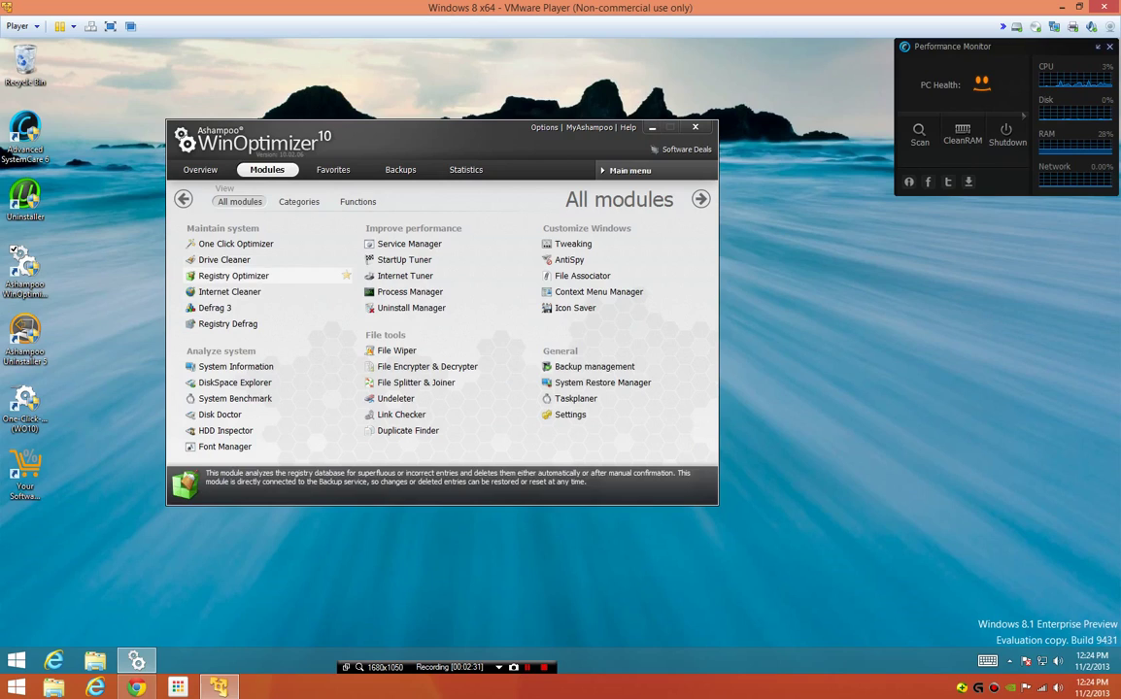
left_click(569, 259)
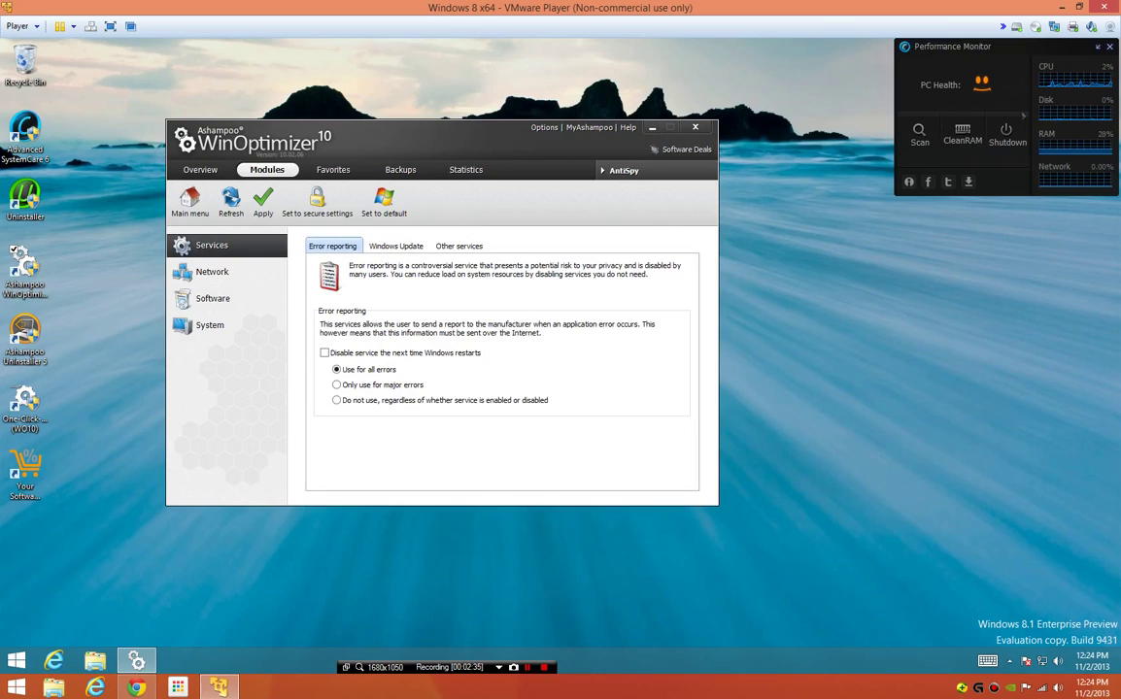
Open Internet Explorer, look through the MSN home page and close the browser.
left_click(53, 661)
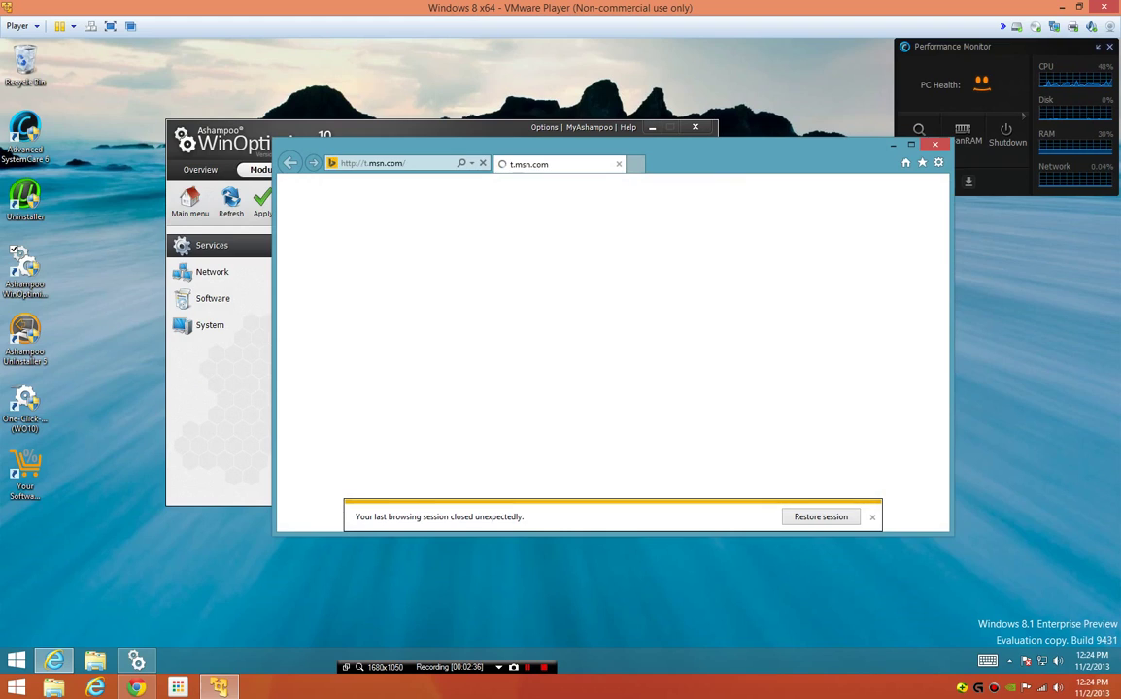
scroll(611, 349, "down", 3)
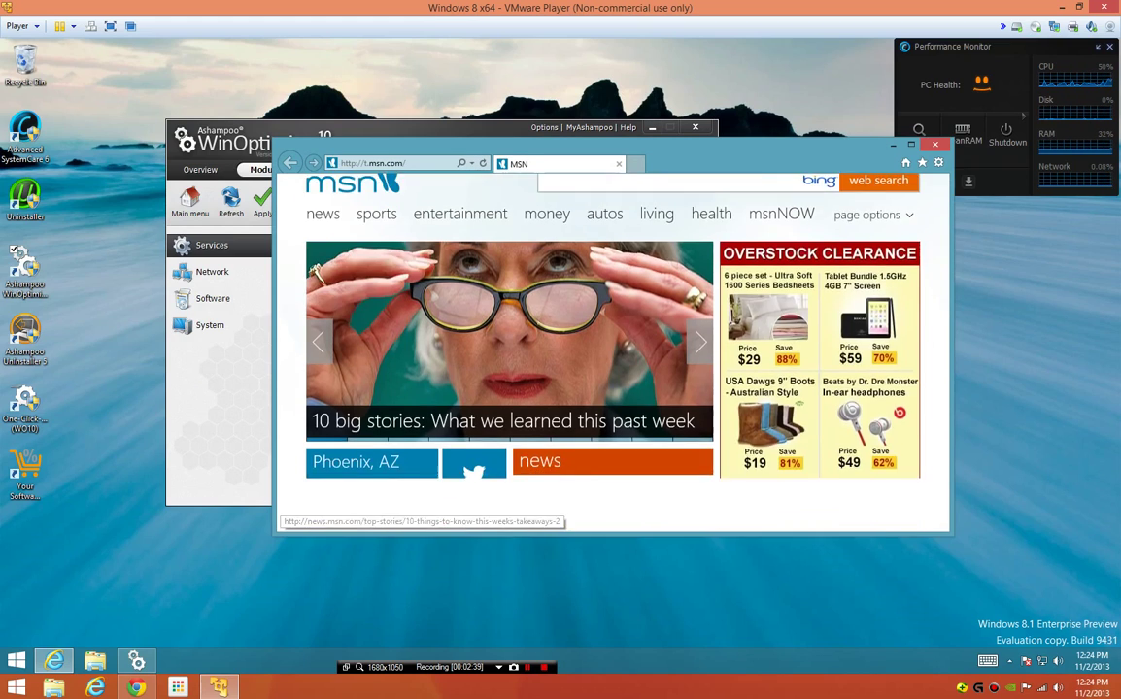
scroll(612, 349, "down", 5)
scroll(612, 350, "up", 7)
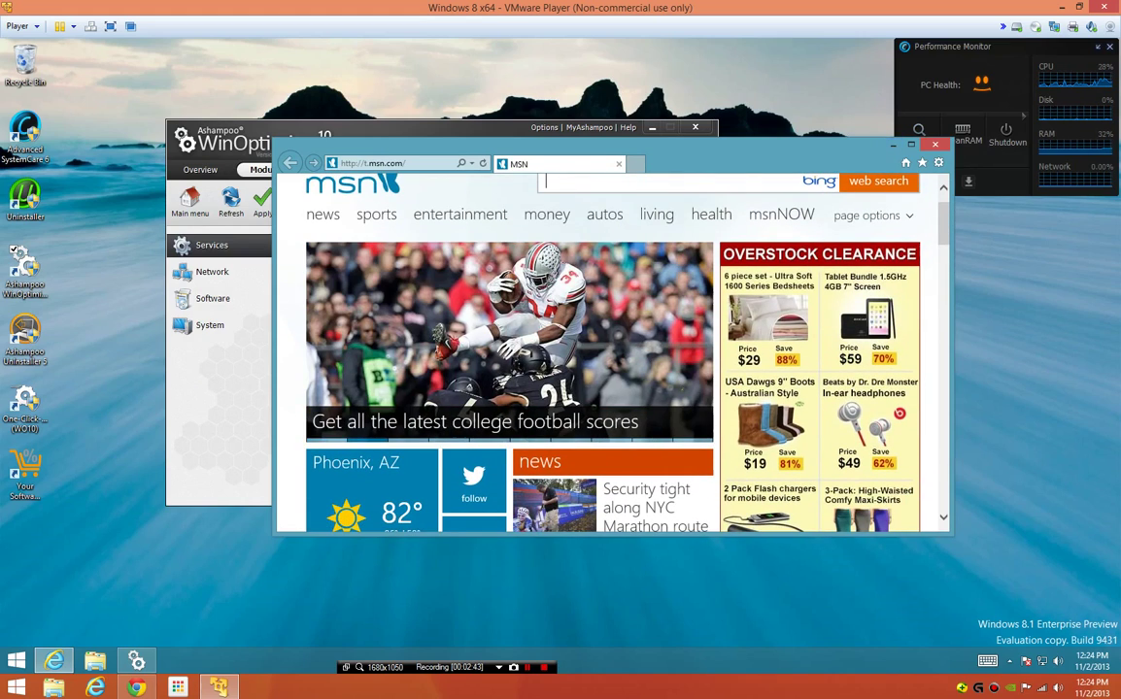
key("alt+F4")
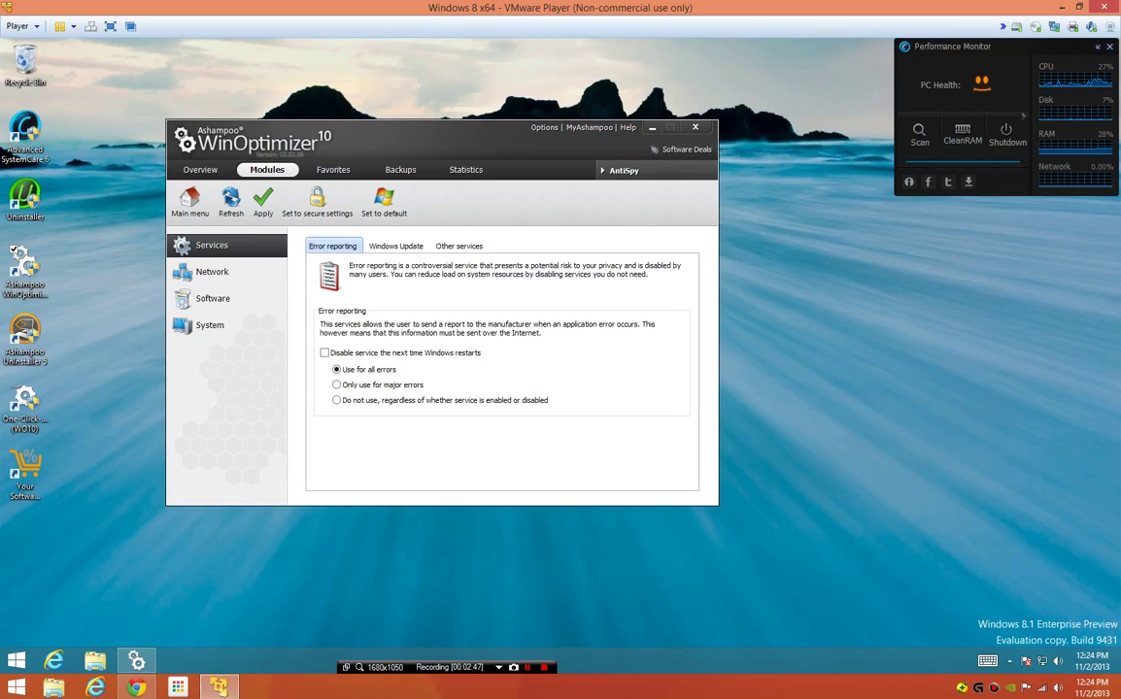
Look through the favorite modules, the most recent backups and the cleaning statistics.
left_click(333, 169)
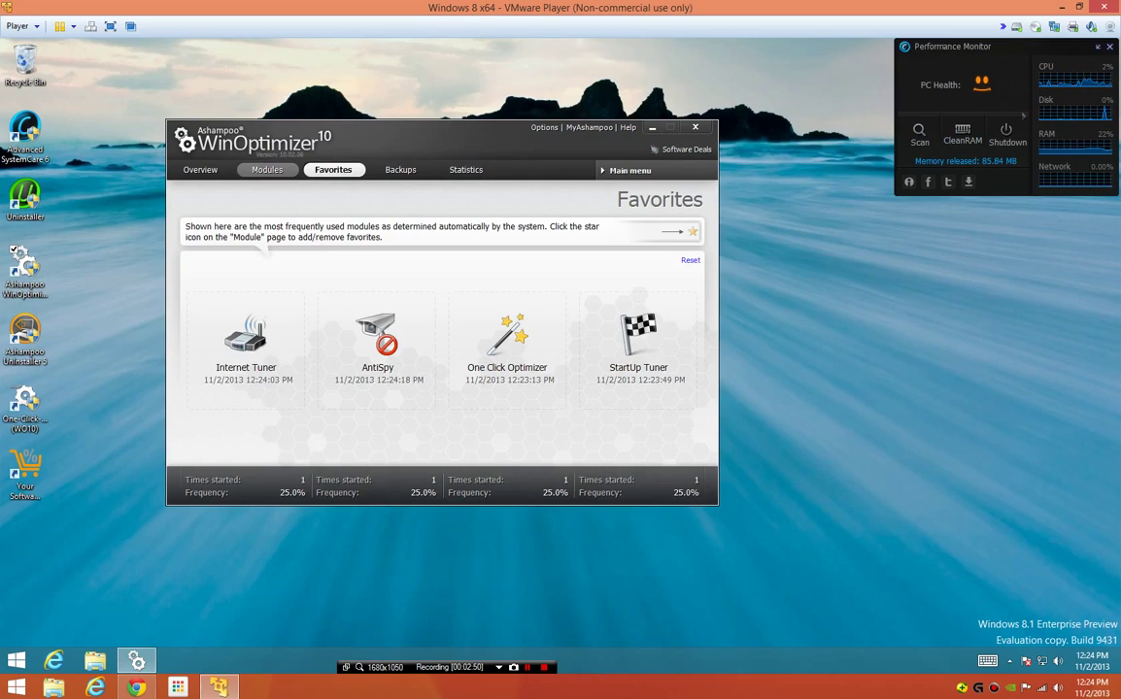
left_click(399, 169)
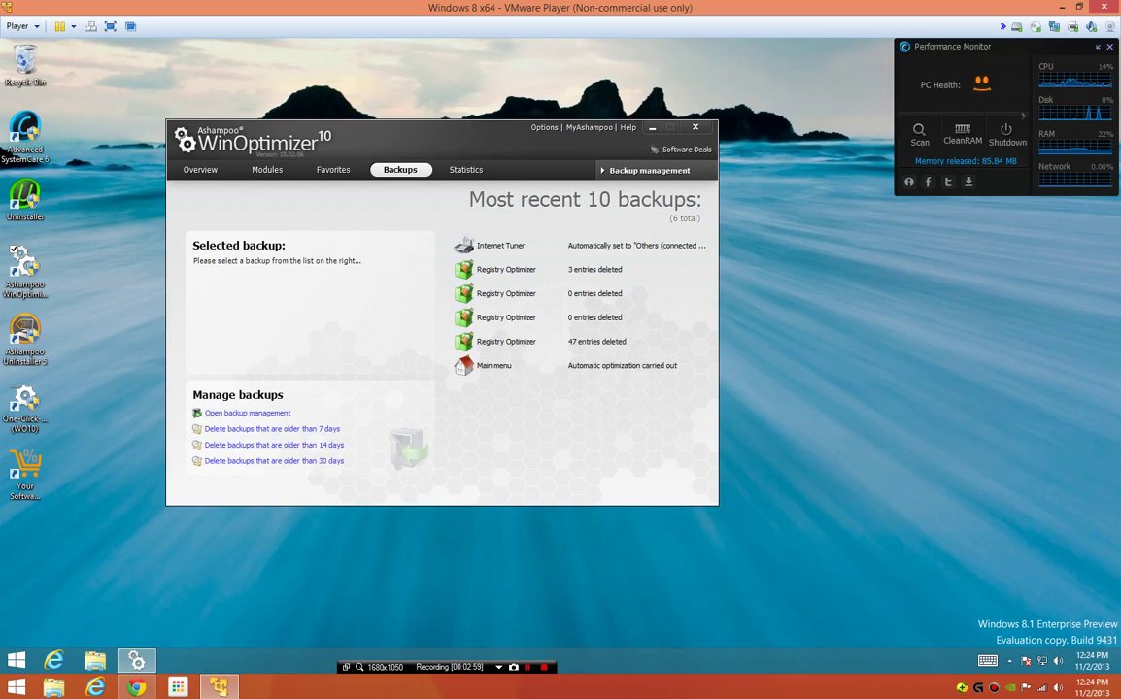
left_click(465, 170)
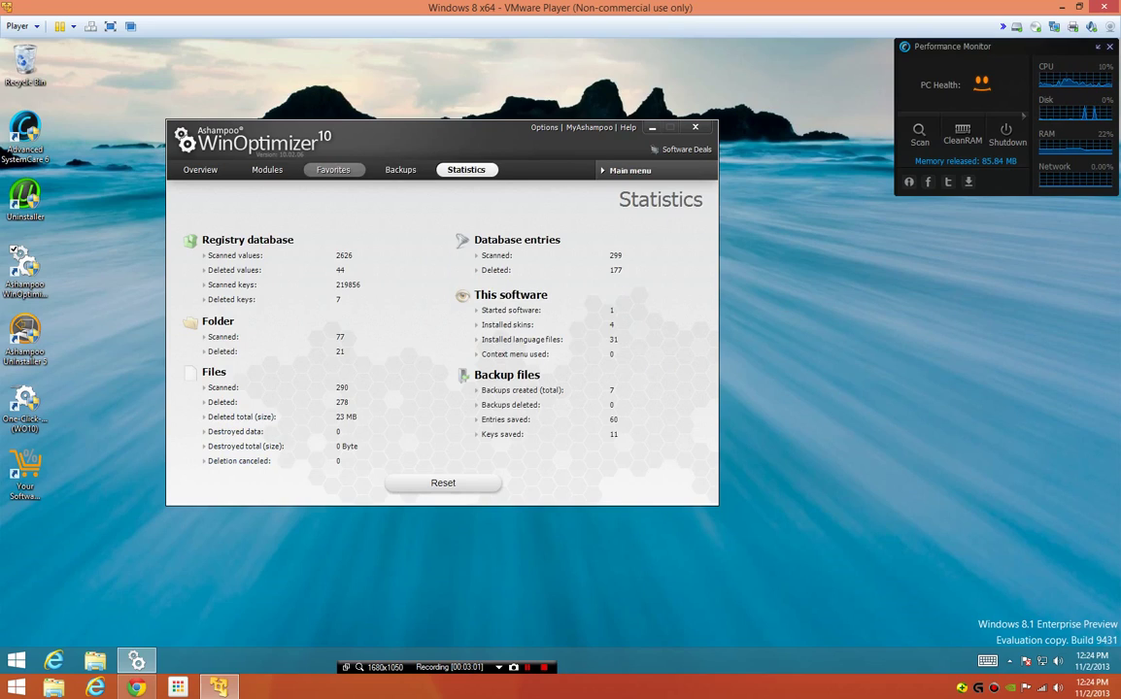
left_click(333, 170)
Look through the File Encrypter & Decrypter, Link Checker and File Wiper modules.
left_click(267, 170)
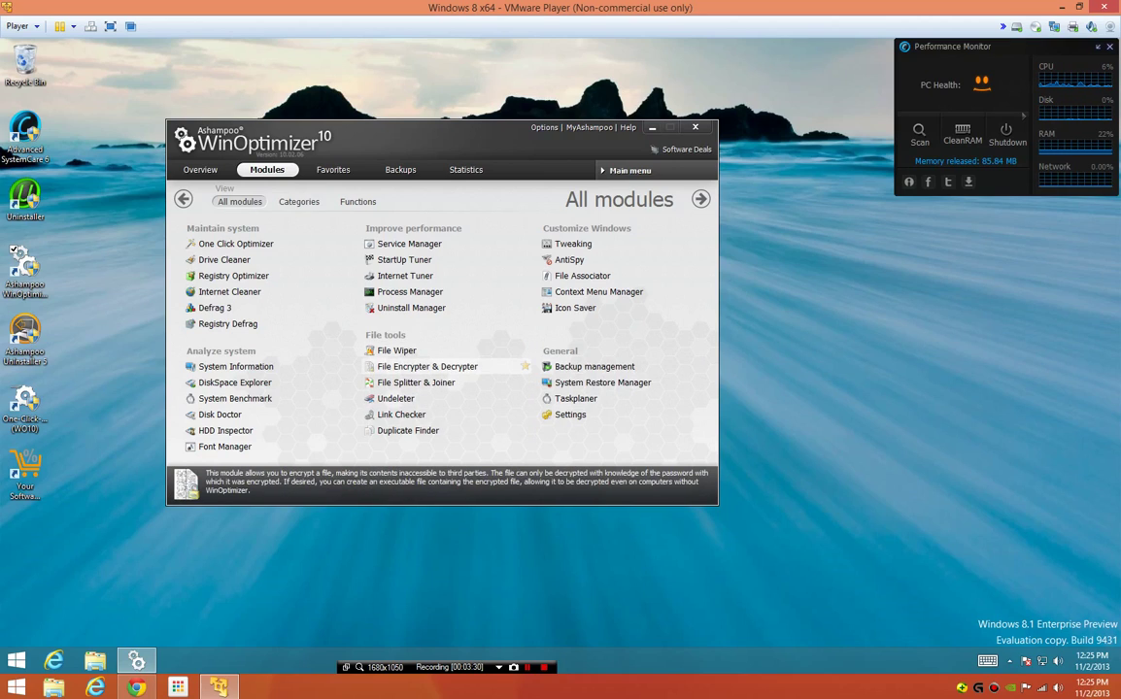
left_click(420, 366)
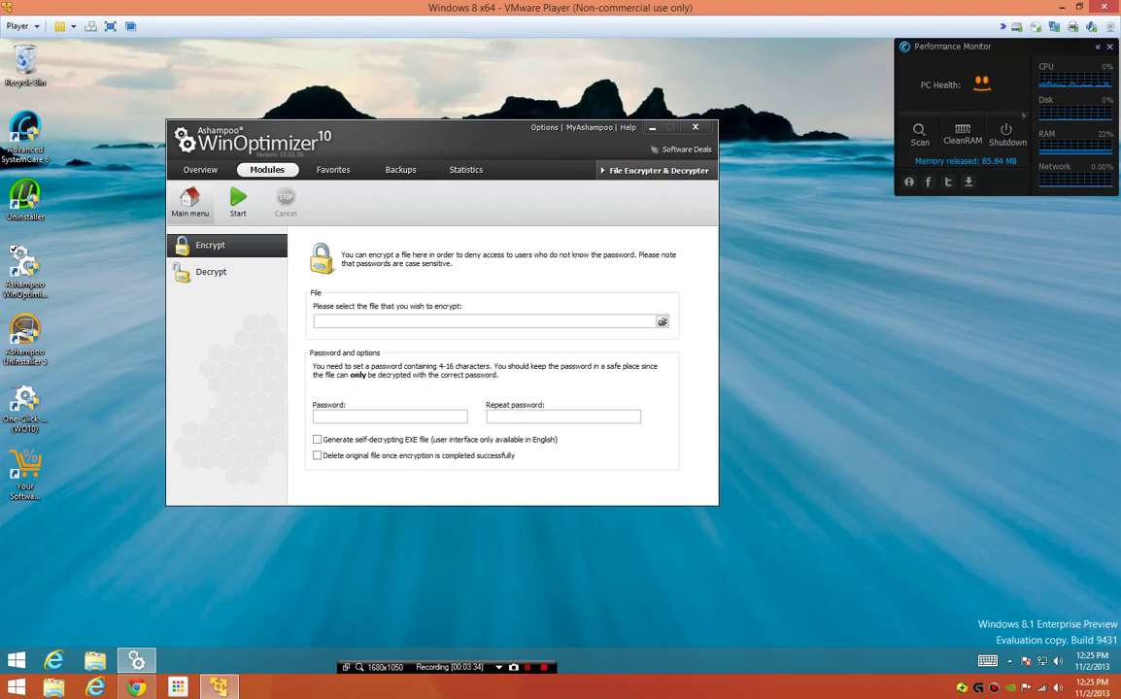
left_click(189, 201)
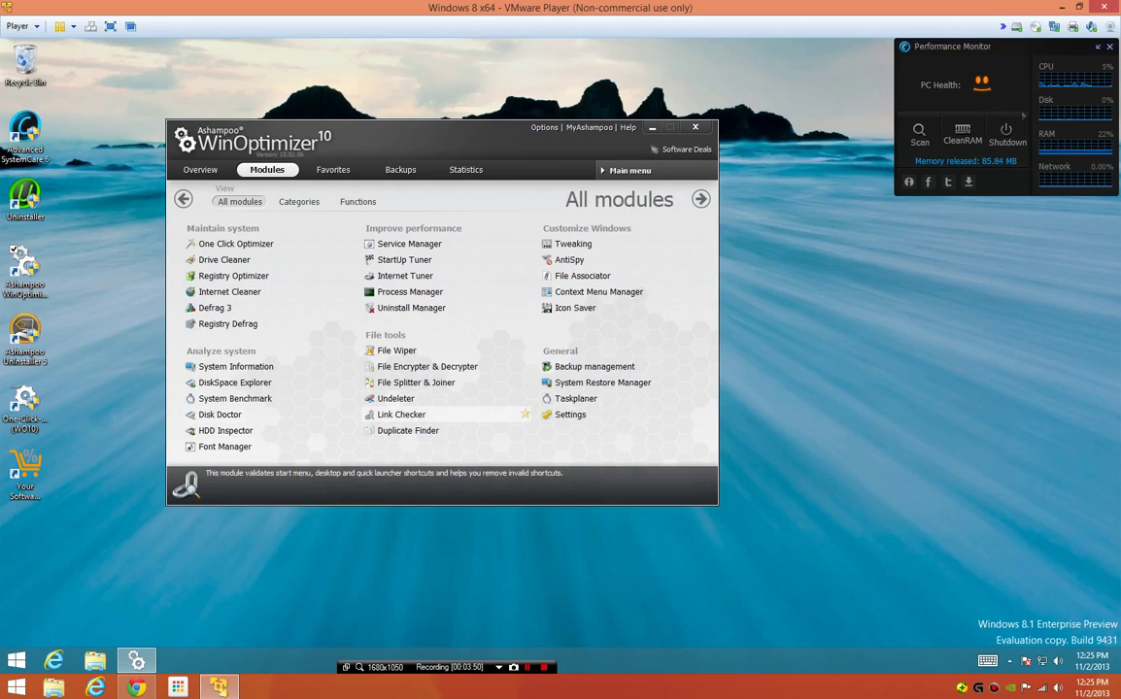
left_click(401, 415)
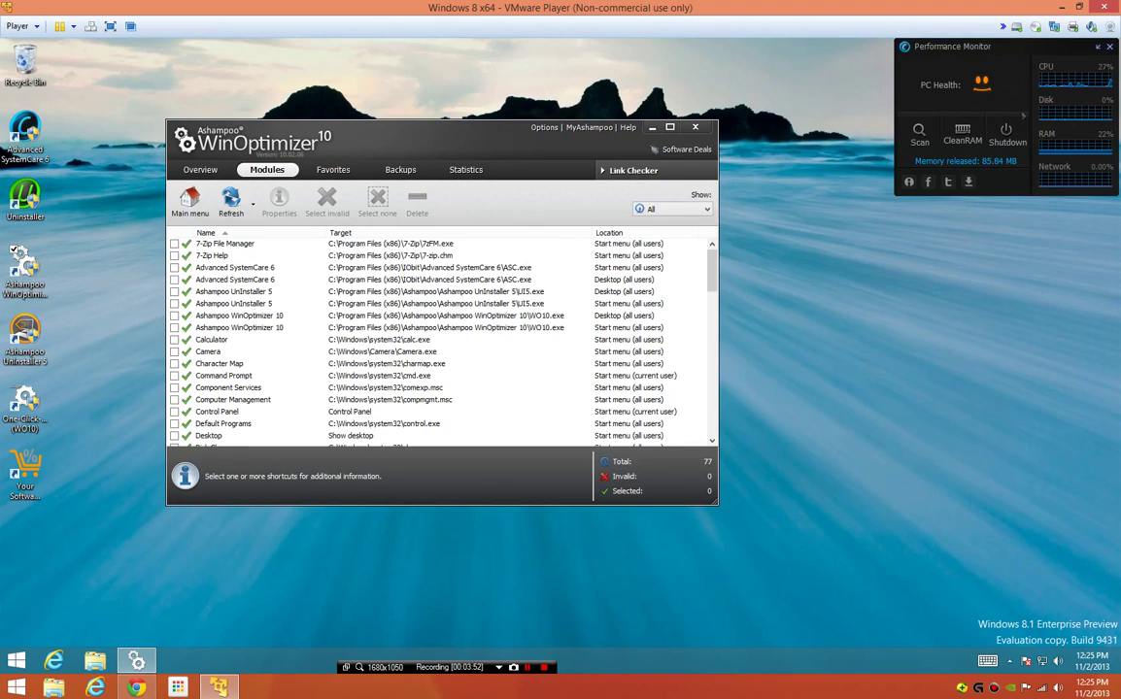
left_click(190, 202)
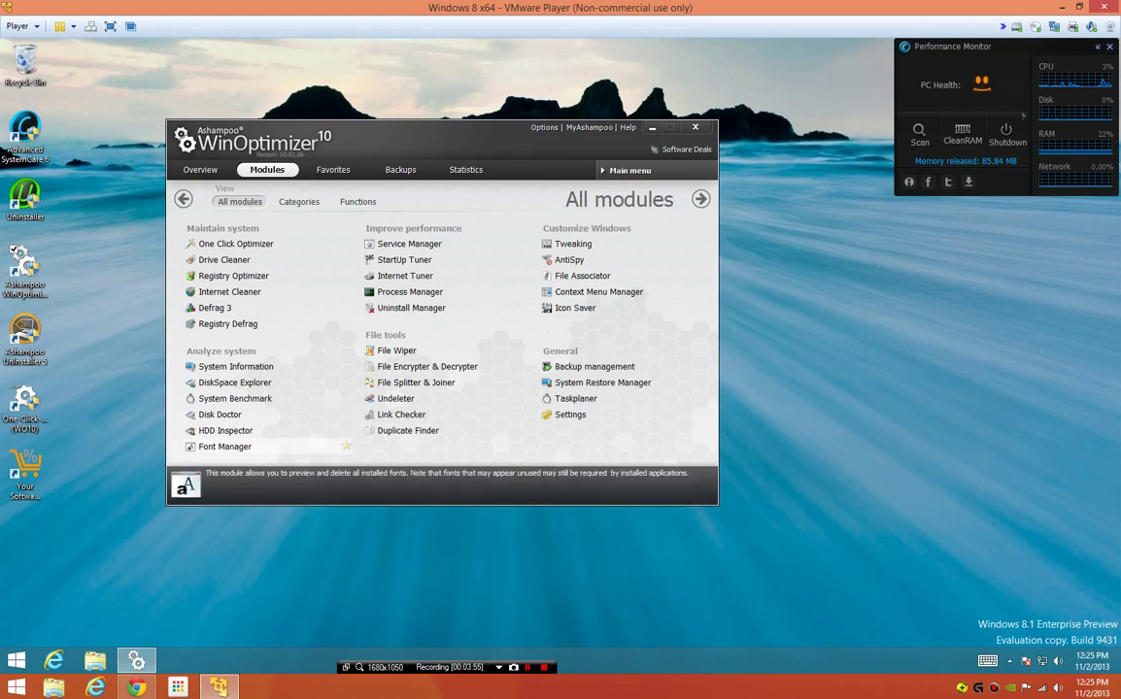
left_click(396, 351)
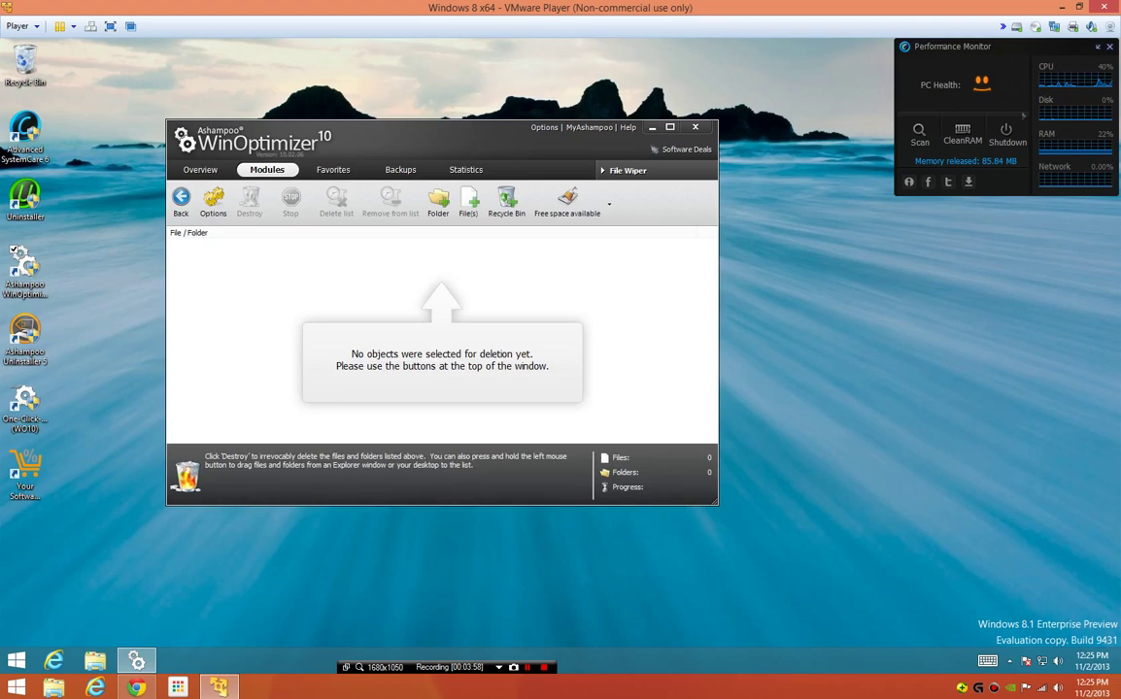